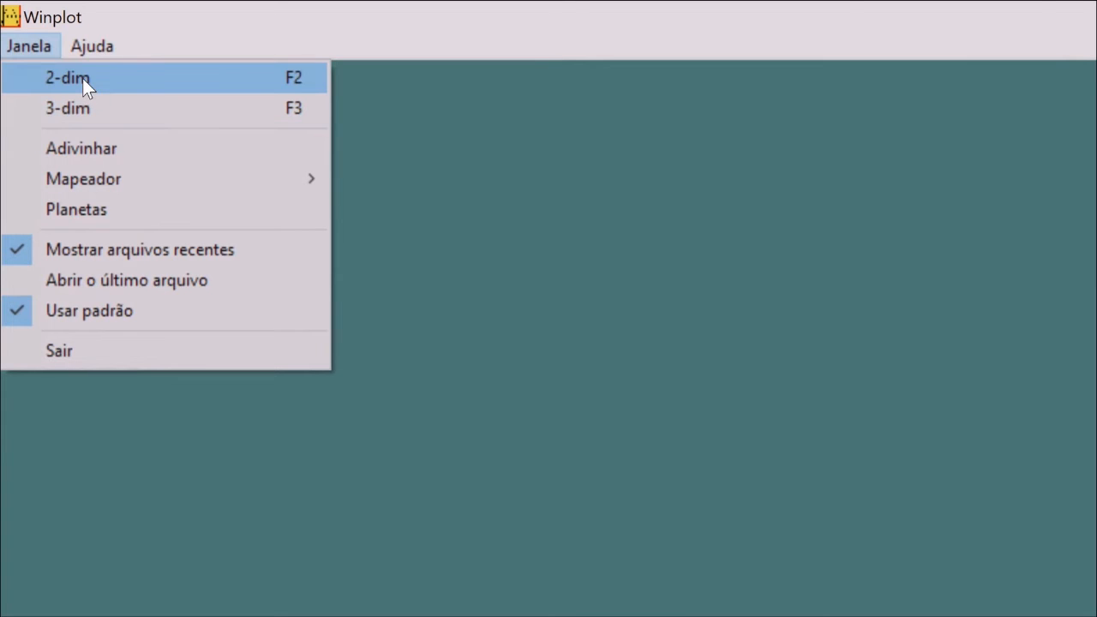
Open a new maximized 2-dim graph window and start an explicit y = f(x) equation
{"action": "left_click", "coordinate": [82, 78]}
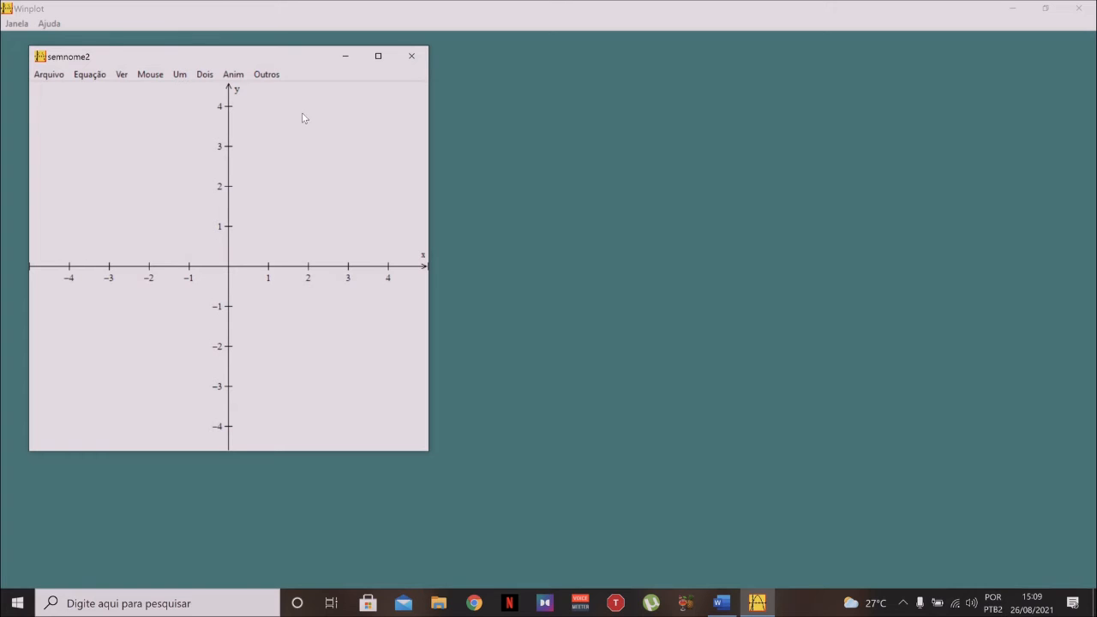
{"action": "left_click", "coordinate": [378, 55]}
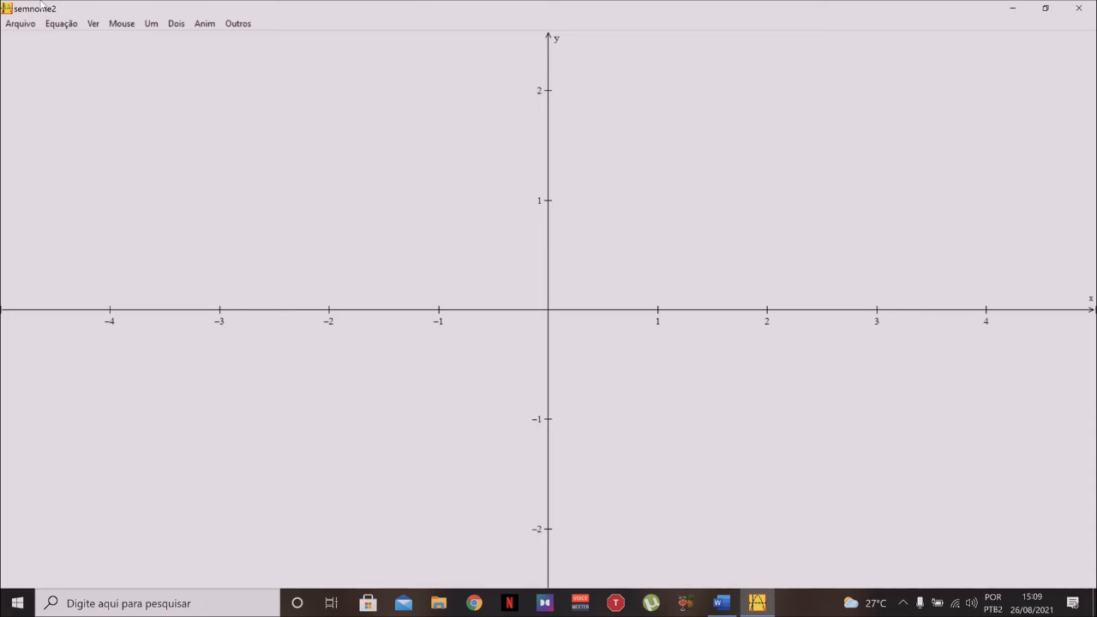
{"action": "left_click", "coordinate": [61, 23]}
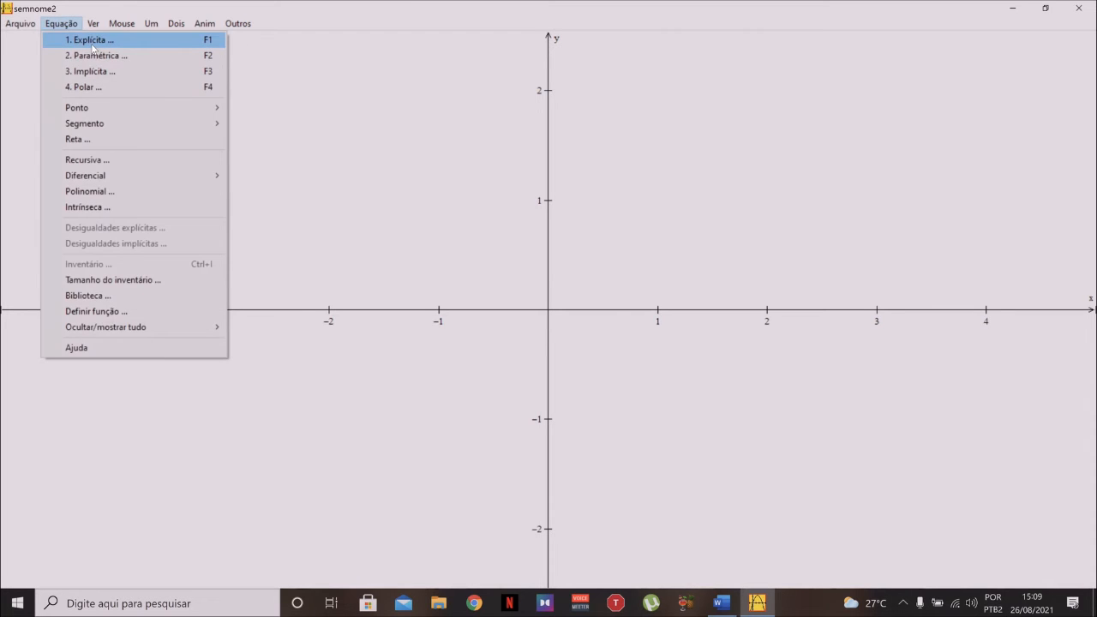
{"action": "left_click", "coordinate": [89, 40]}
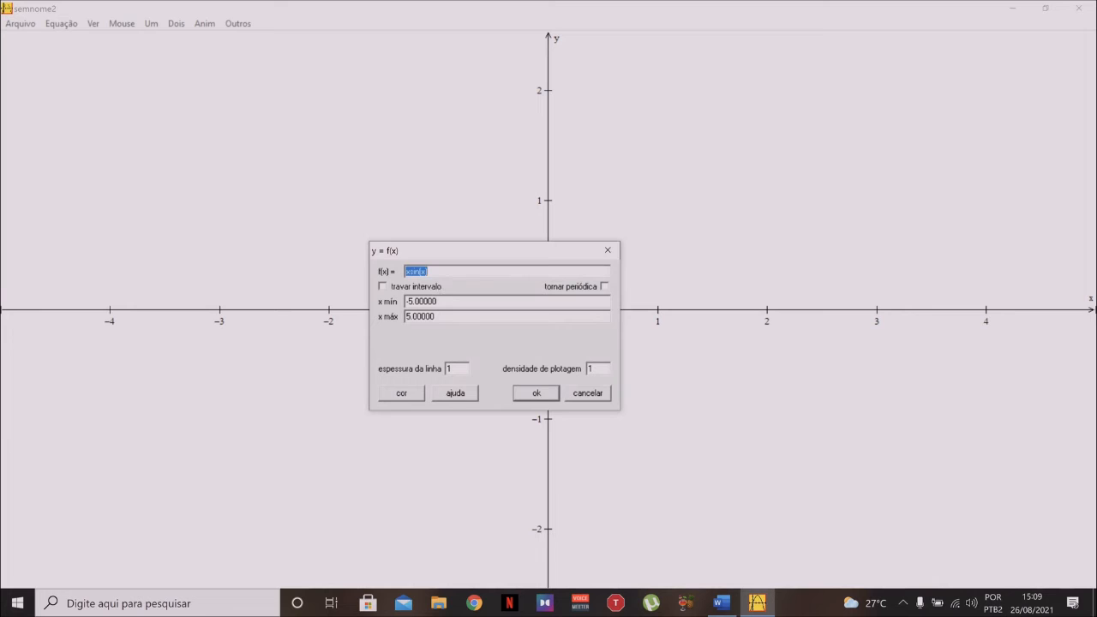
Review the pizza problem in the Word document and return to the graph window
{"action": "mouse_move", "coordinate": [721, 603]}
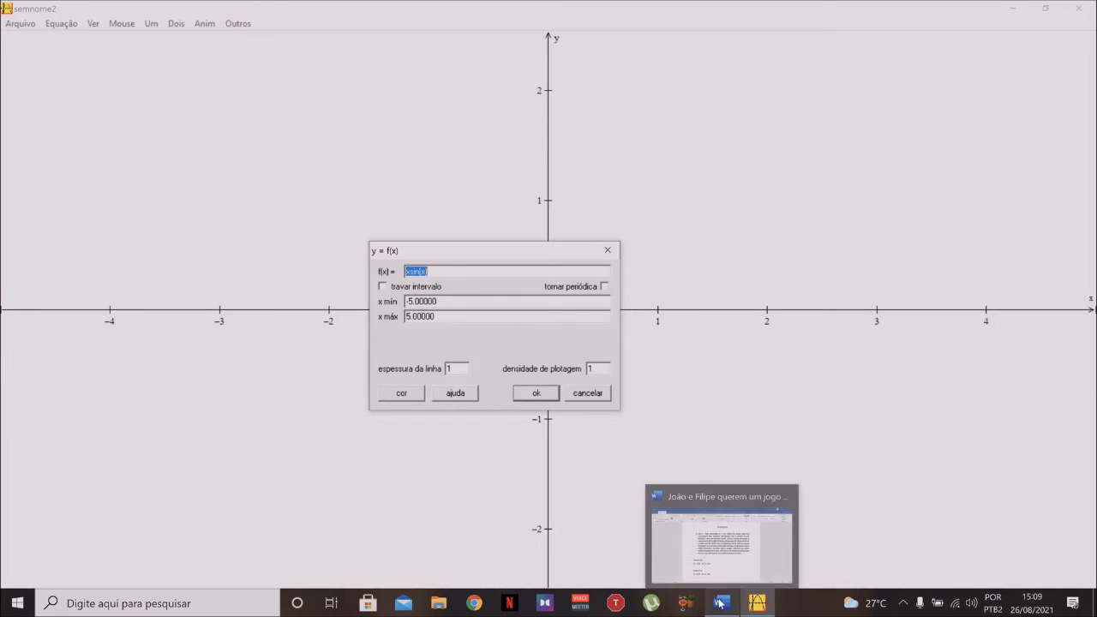
{"action": "left_click", "coordinate": [701, 566]}
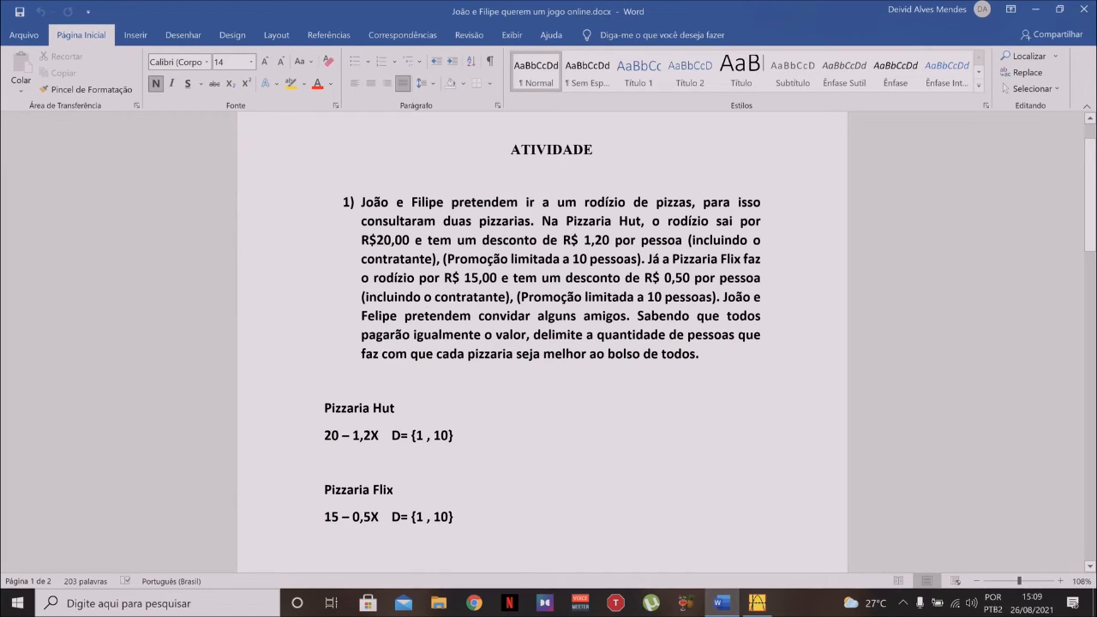
{"action": "left_click", "coordinate": [755, 604]}
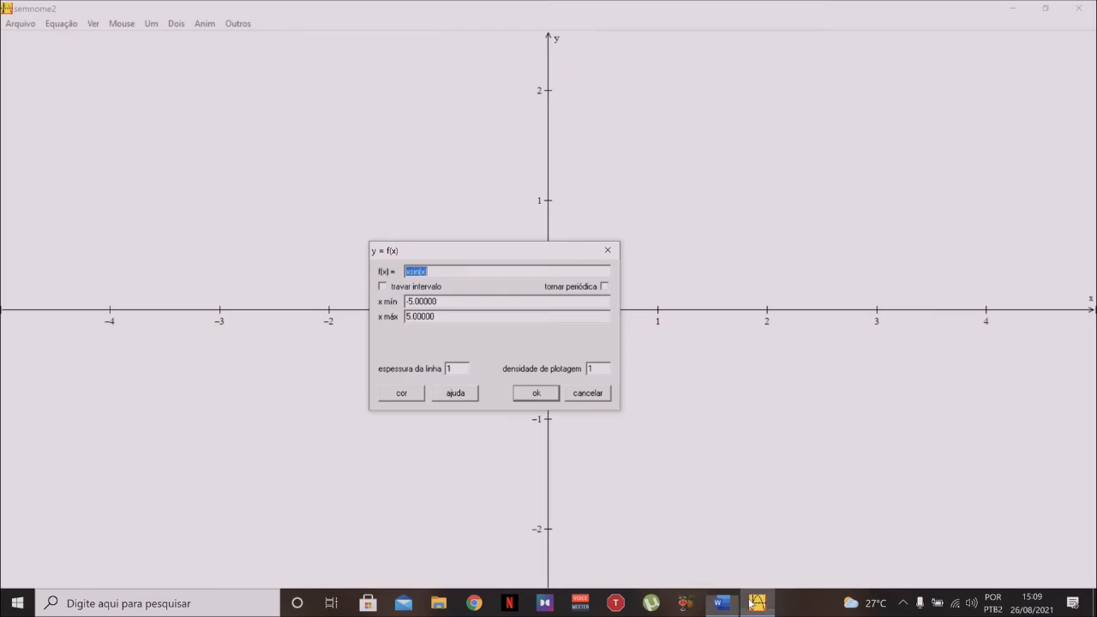
Enter the function 20-1.2x and set the line thickness to 2
{"action": "type", "text": "20"}
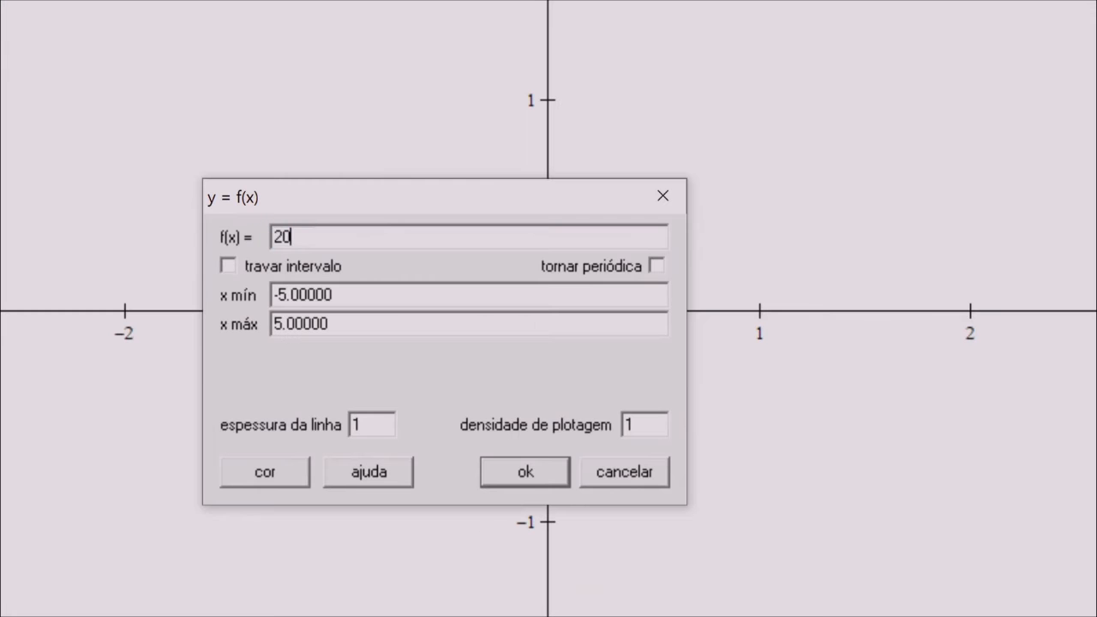
{"action": "type", "text": "-1.2x"}
{"action": "key", "text": "BackSpace"}
{"action": "type", "text": "2"}
Set the curve colour to red
{"action": "left_click", "coordinate": [279, 474]}
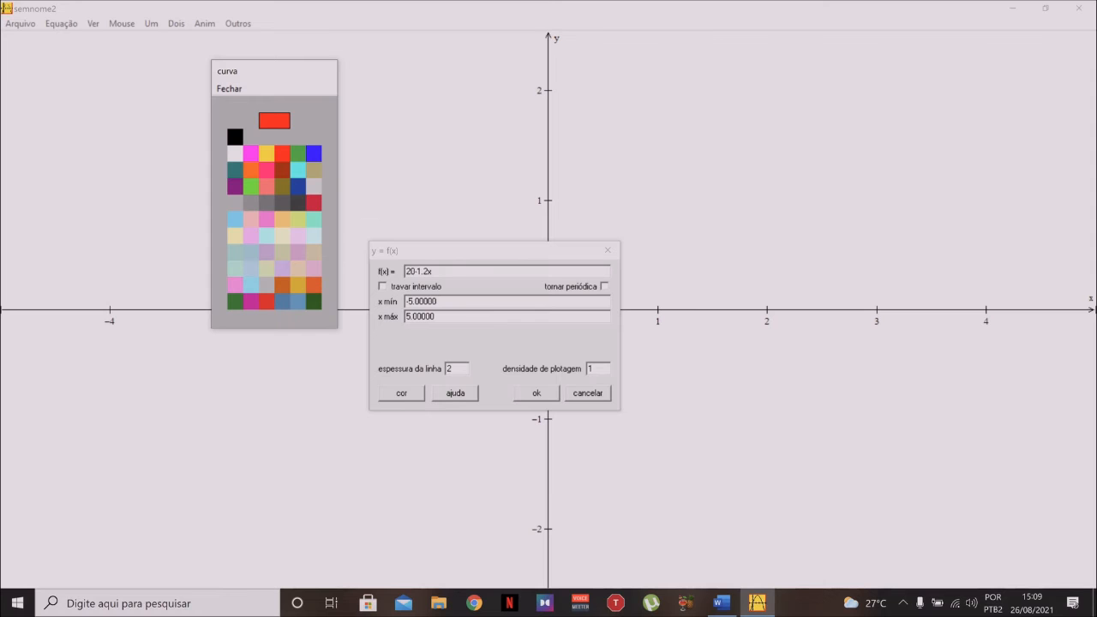
{"action": "left_click", "coordinate": [339, 295]}
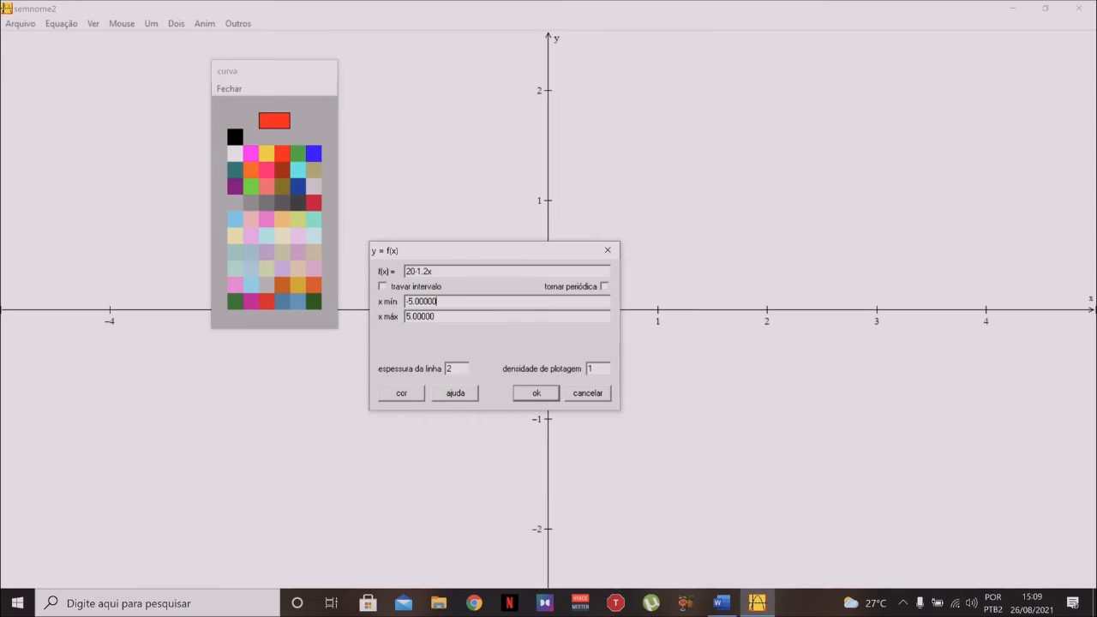
{"action": "left_click", "coordinate": [229, 89]}
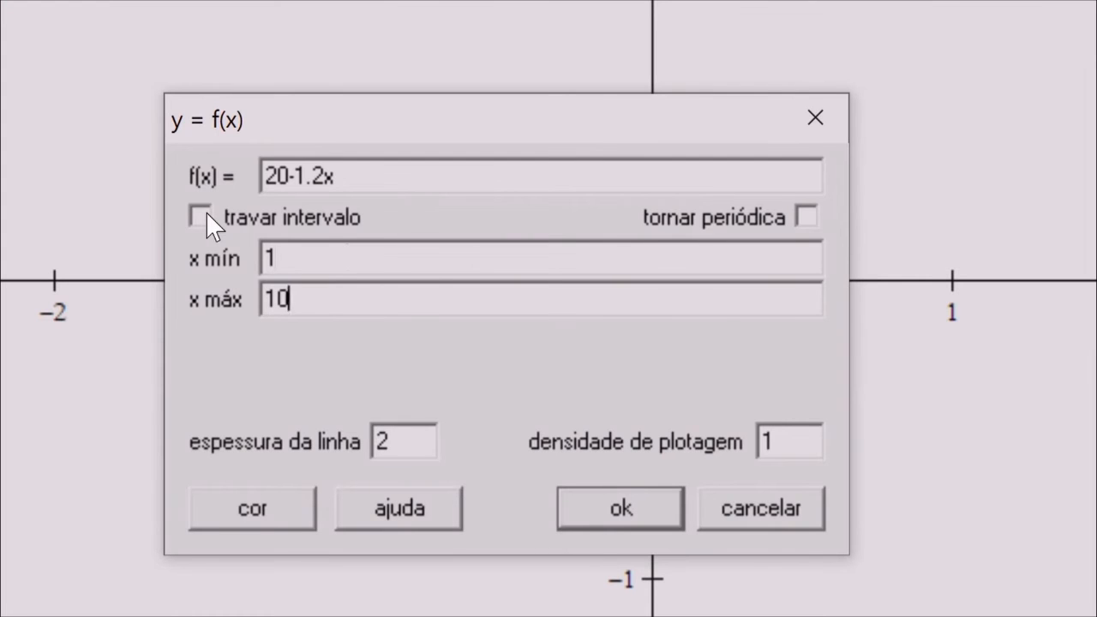
Lock the interval with x min 1 and x max 10, and confirm the plot
{"action": "left_click", "coordinate": [206, 215]}
{"action": "left_click_drag", "start_coordinate": [301, 258], "coordinate": [263, 258]}
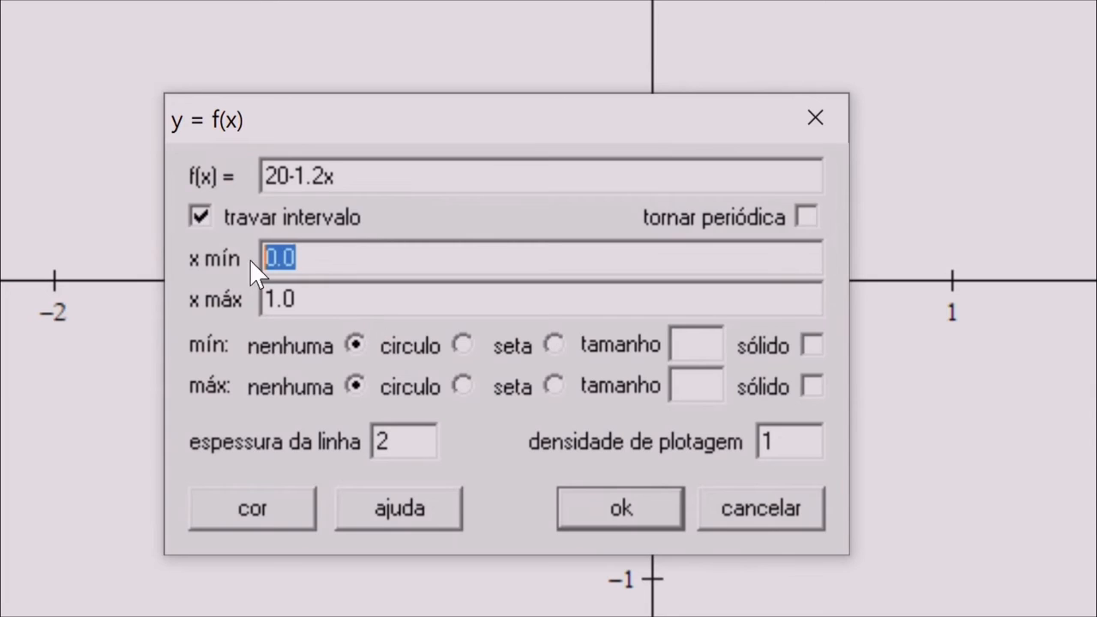
{"action": "type", "text": "1"}
{"action": "left_click_drag", "start_coordinate": [296, 299], "coordinate": [244, 298]}
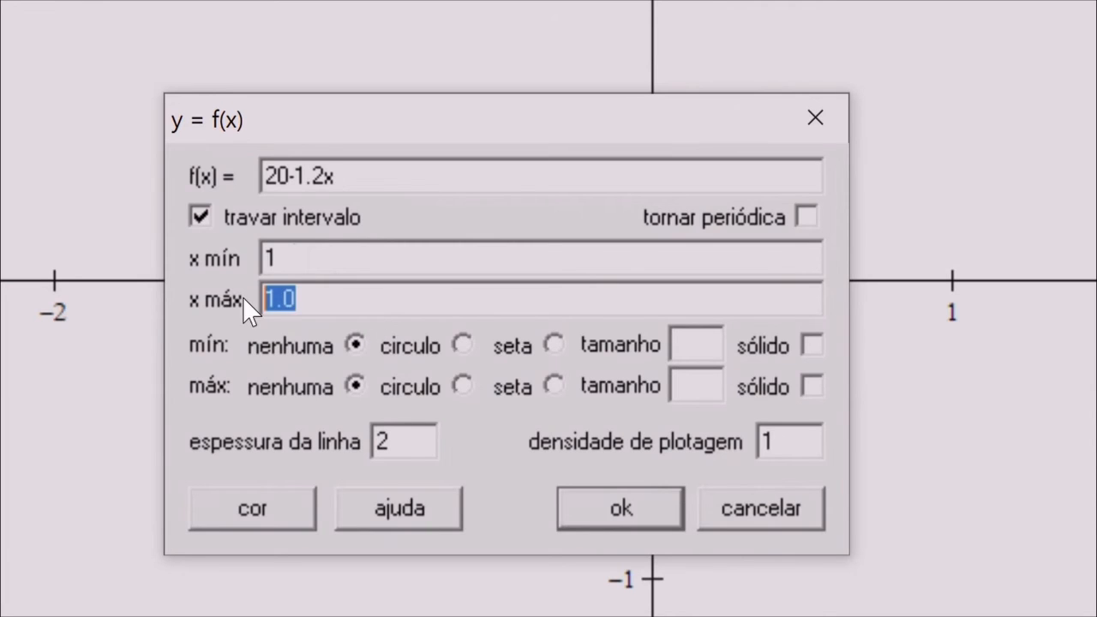
{"action": "type", "text": "10"}
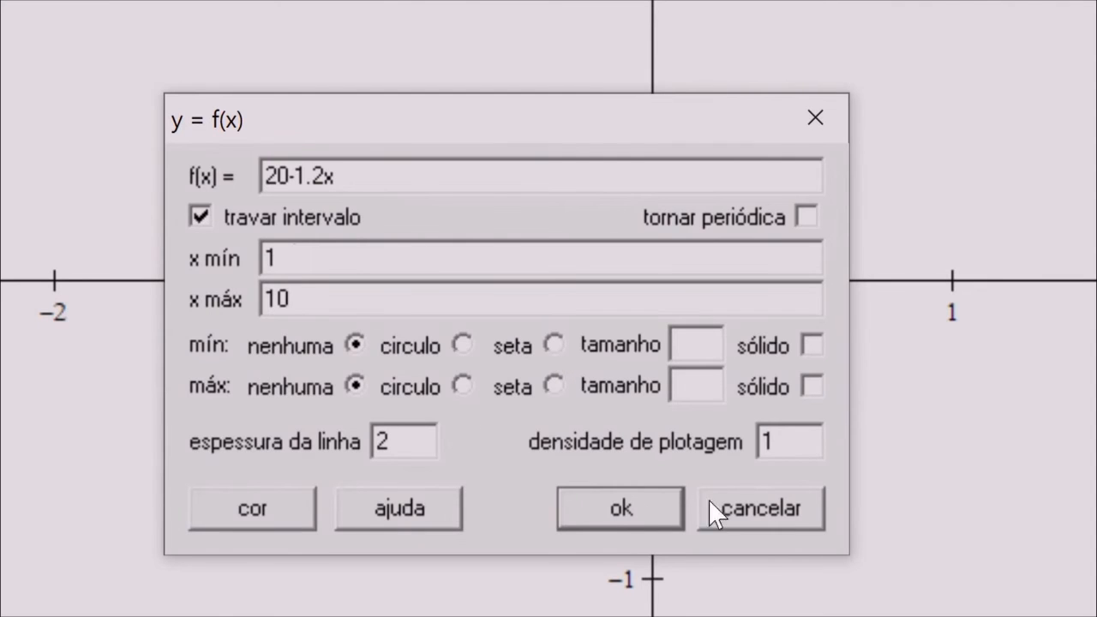
{"action": "left_click", "coordinate": [632, 510]}
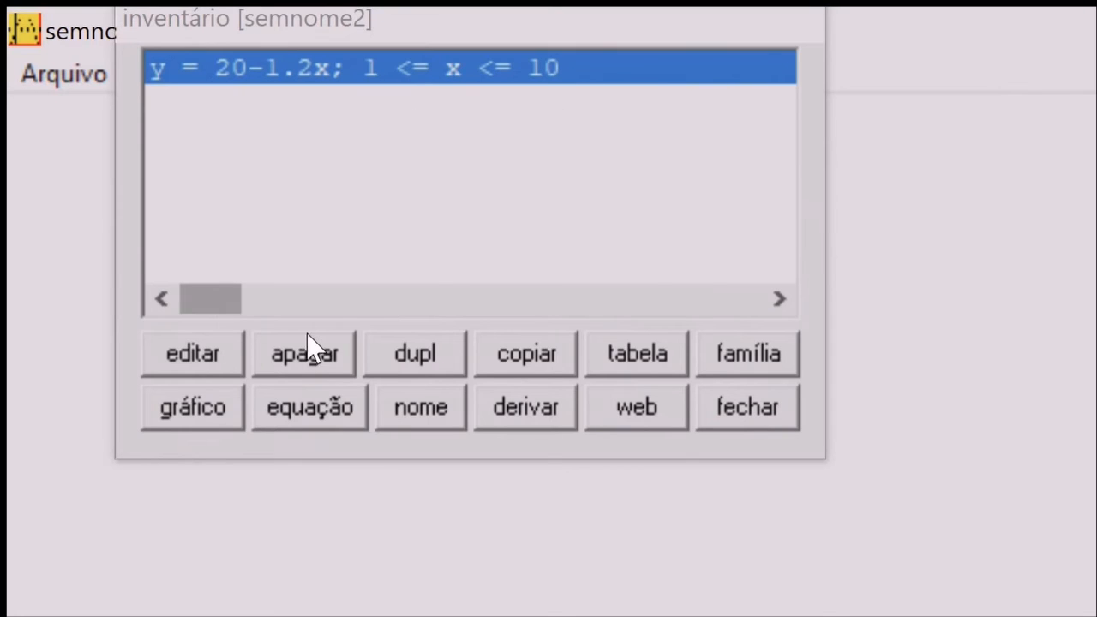
Show the equation label of the function on the graph and close the inventory
{"action": "left_click", "coordinate": [311, 405]}
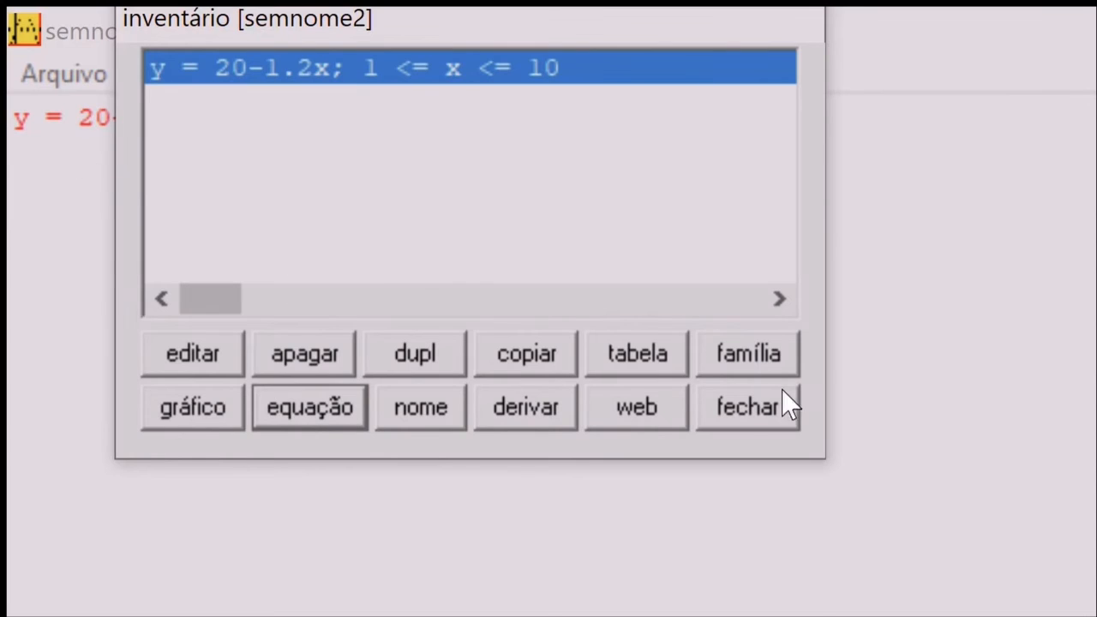
{"action": "left_click", "coordinate": [750, 404]}
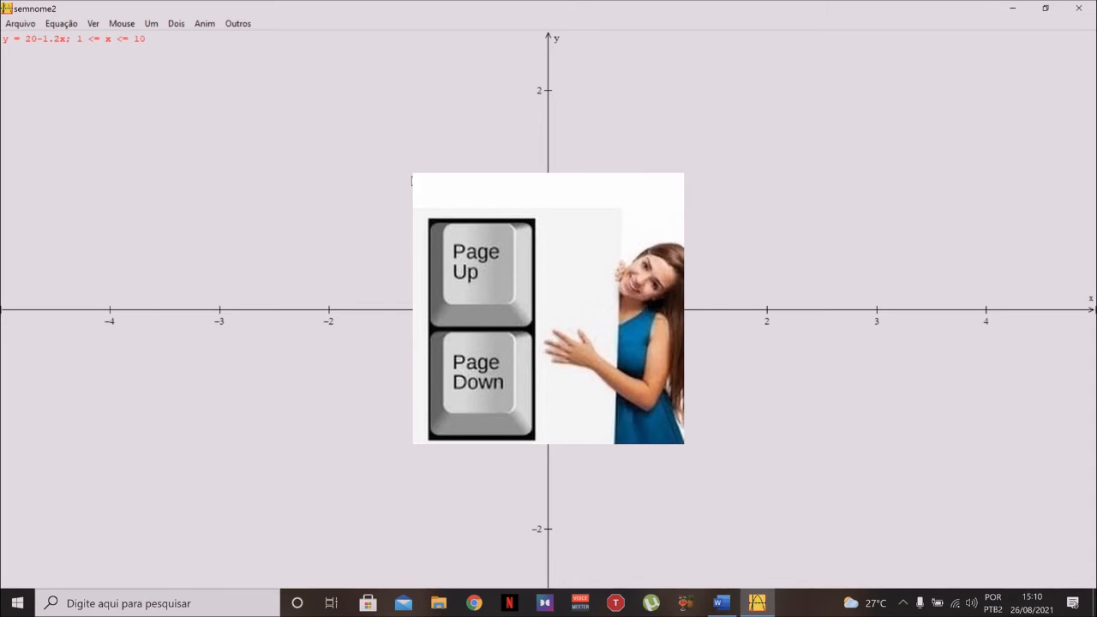
Zoom the graph out and in to inspect the plotted line, and check the problem in the Word document
{"action": "key", "text": "Page_Down"}
{"action": "key", "text": "Page_Down"}
{"action": "key", "text": "Page_Down"}
{"action": "key", "text": "Page_Down"}
{"action": "key", "text": "Page_Down"}
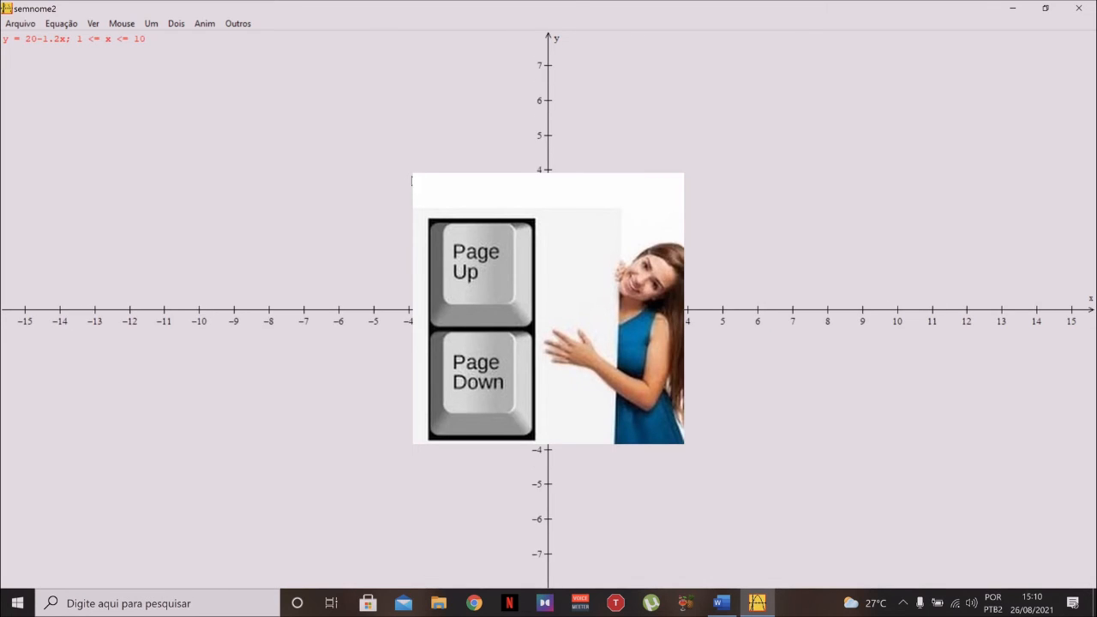
{"action": "key", "text": "Page_Down"}
{"action": "key", "text": "Page_Down"}
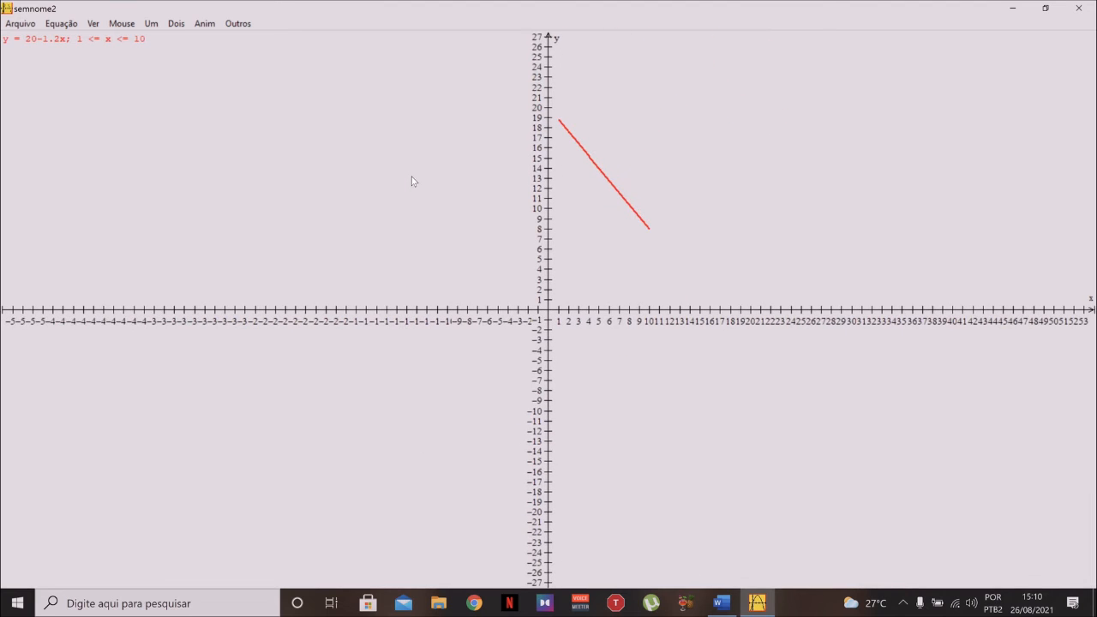
{"action": "key", "text": "Page_Up"}
{"action": "key", "text": "Page_Up"}
{"action": "key", "text": "Page_Up"}
{"action": "key", "text": "Page_Up"}
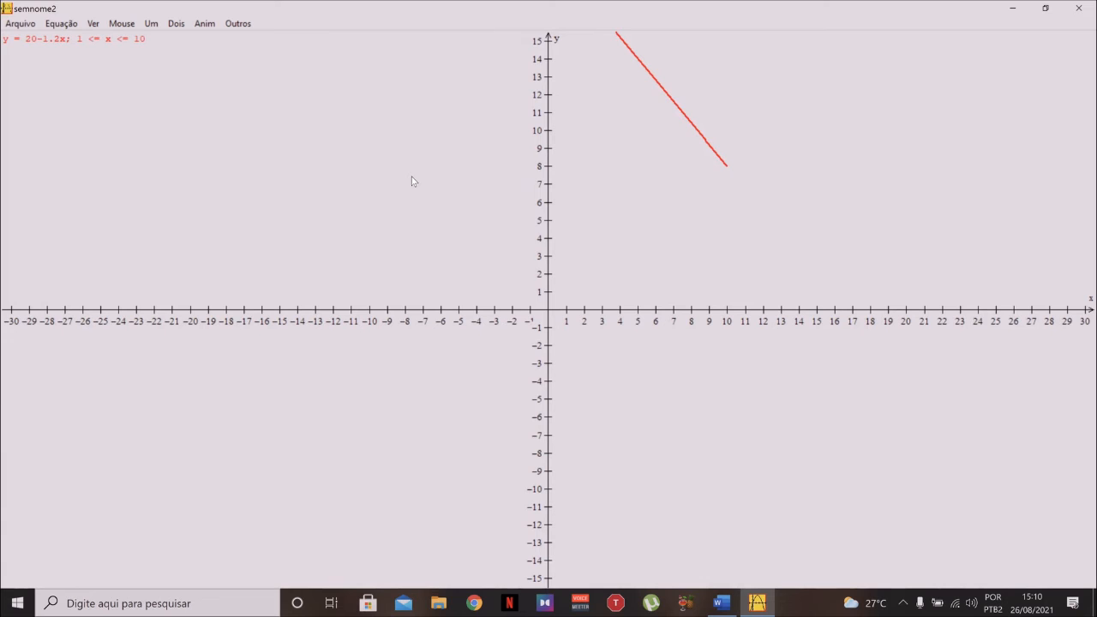
{"action": "key", "text": "Page_Up"}
{"action": "key", "text": "Page_Up"}
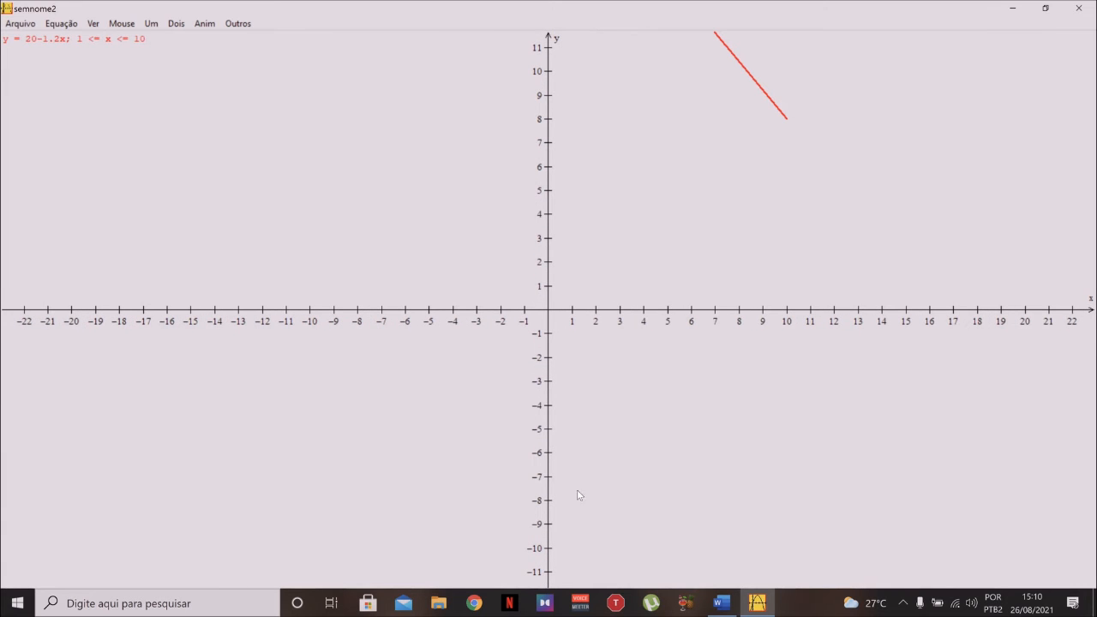
{"action": "left_click", "coordinate": [714, 590]}
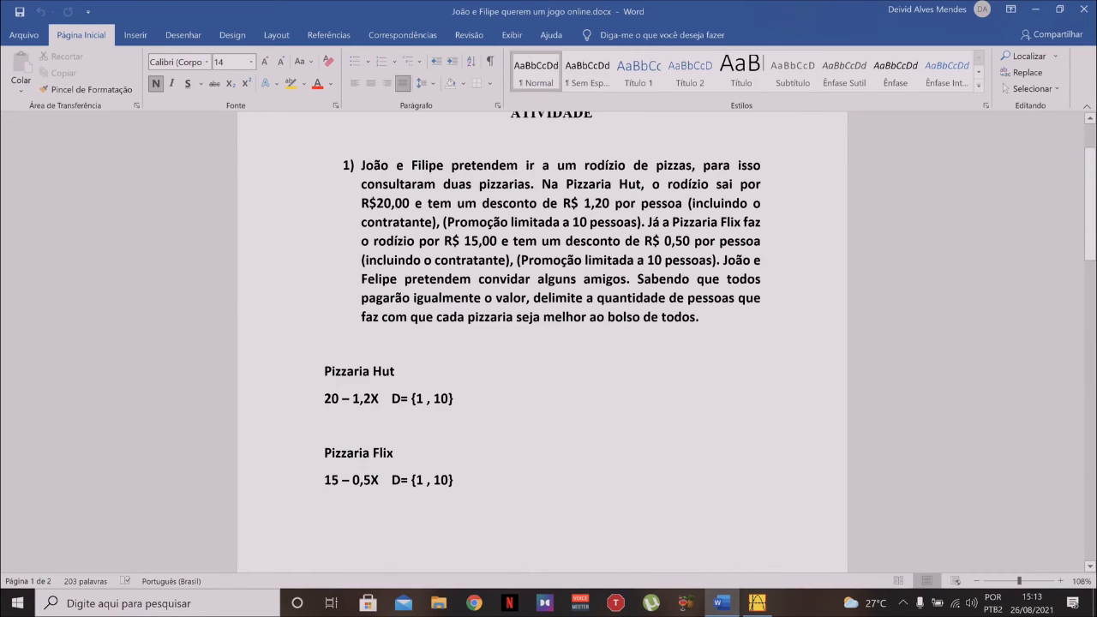
{"action": "left_click", "coordinate": [756, 602]}
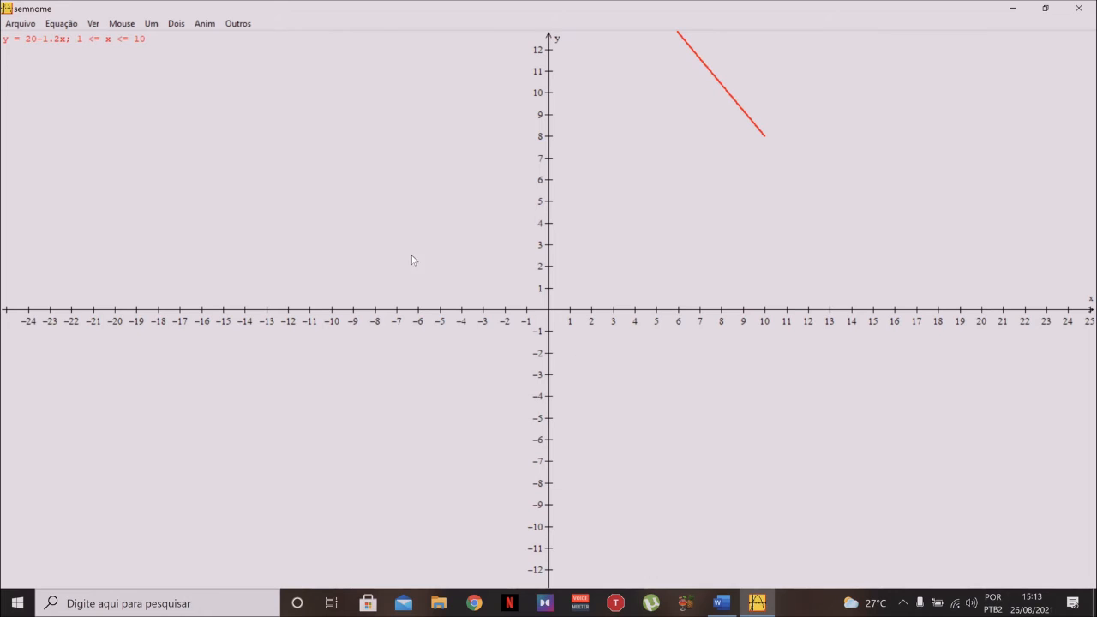
Add a second explicit function 15-0.5x with line thickness 2
{"action": "left_click", "coordinate": [63, 23]}
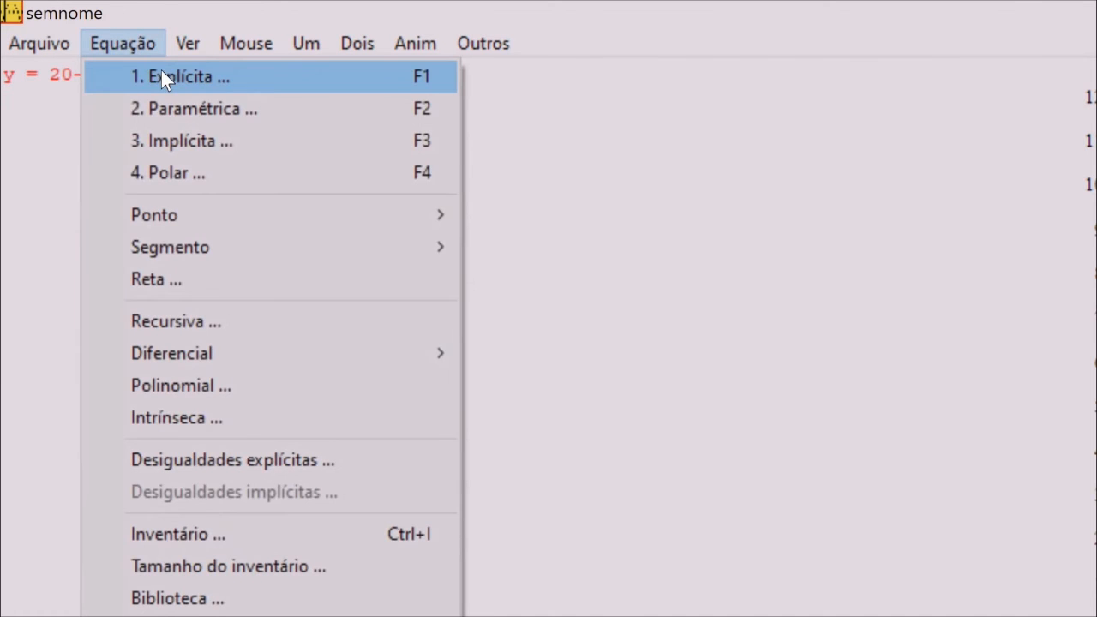
{"action": "left_click", "coordinate": [163, 76]}
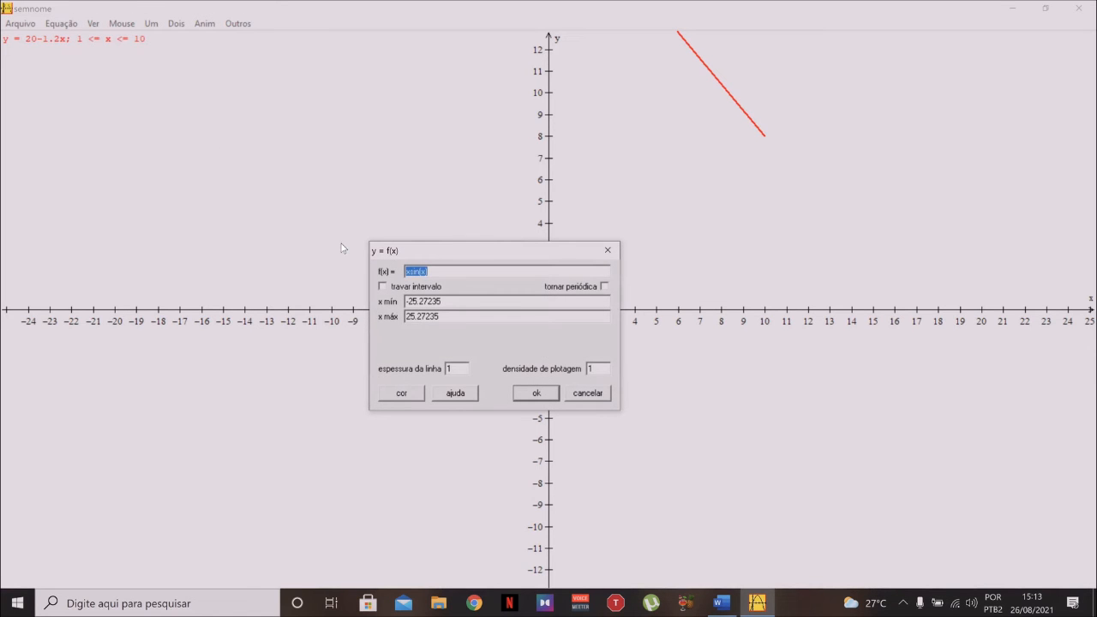
{"action": "type", "text": "15"}
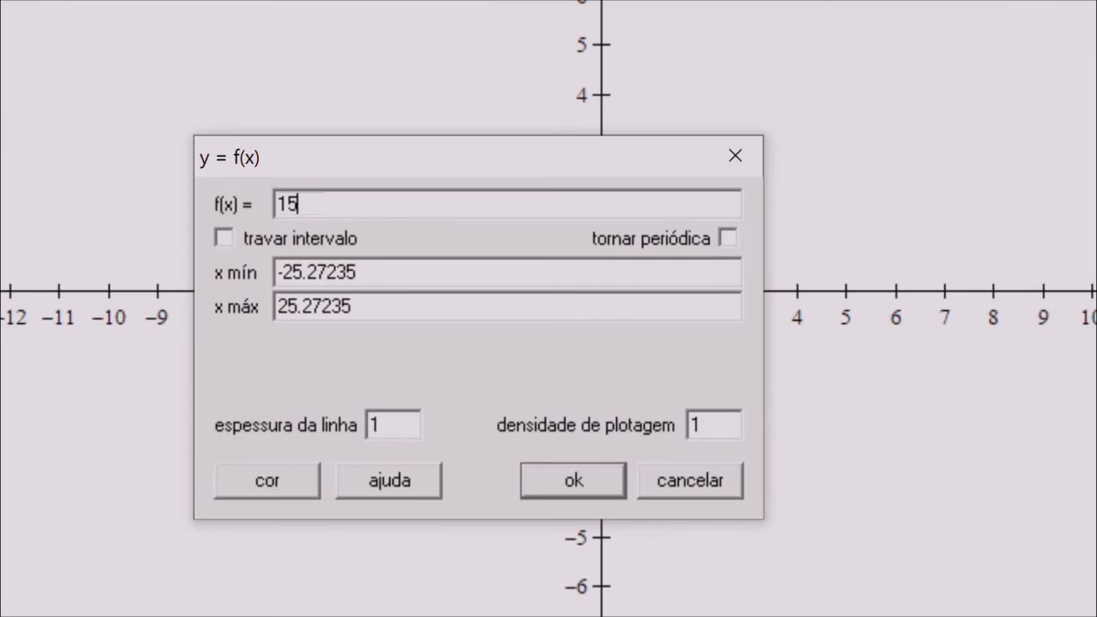
{"action": "type", "text": "-0.5x"}
{"action": "left_click_drag", "start_coordinate": [388, 425], "coordinate": [347, 422]}
{"action": "type", "text": "2"}
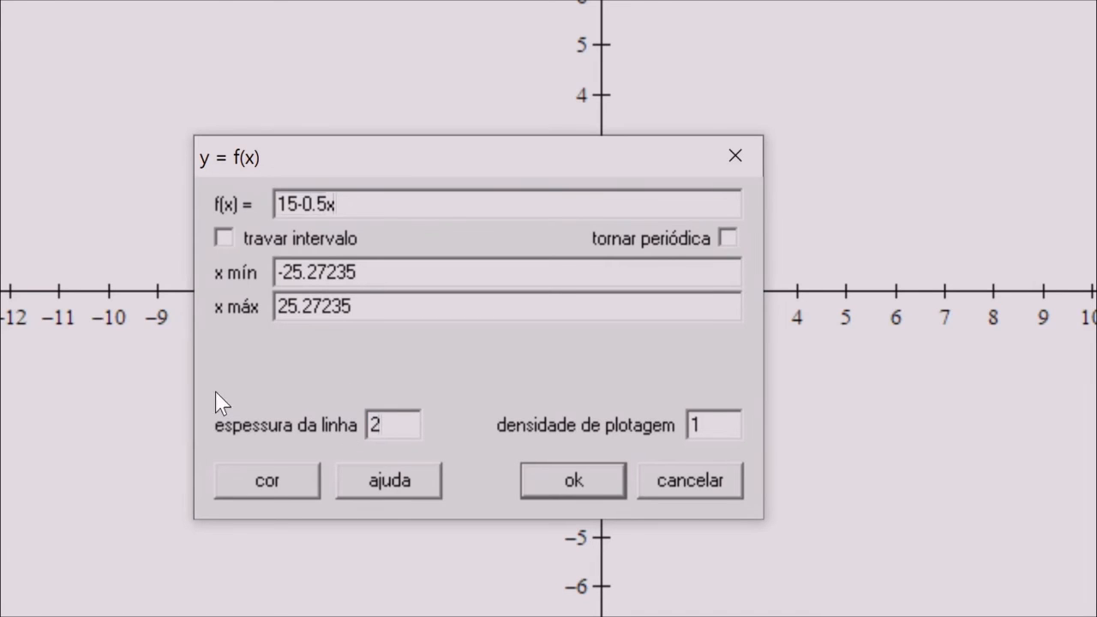
Lock the second function's interval to x min 1 and x max 10
{"action": "left_click", "coordinate": [230, 240]}
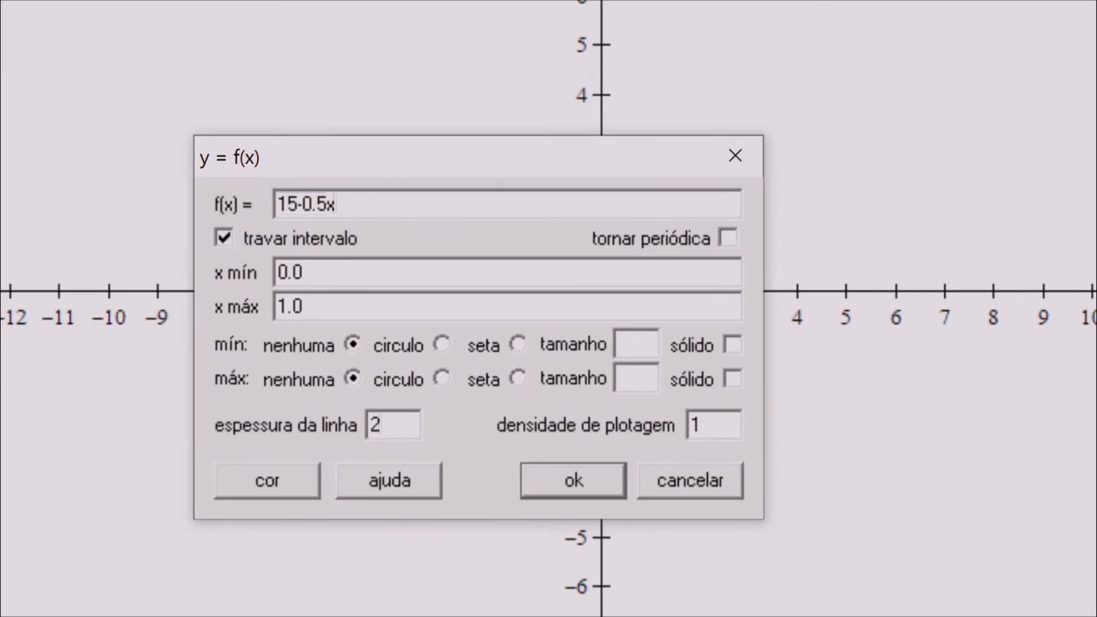
{"action": "left_click_drag", "start_coordinate": [306, 273], "coordinate": [274, 273]}
{"action": "type", "text": "1"}
{"action": "left_click_drag", "start_coordinate": [305, 306], "coordinate": [267, 306]}
{"action": "type", "text": "10"}
Set the second curve's colour to blue and confirm the plot
{"action": "left_click", "coordinate": [292, 480]}
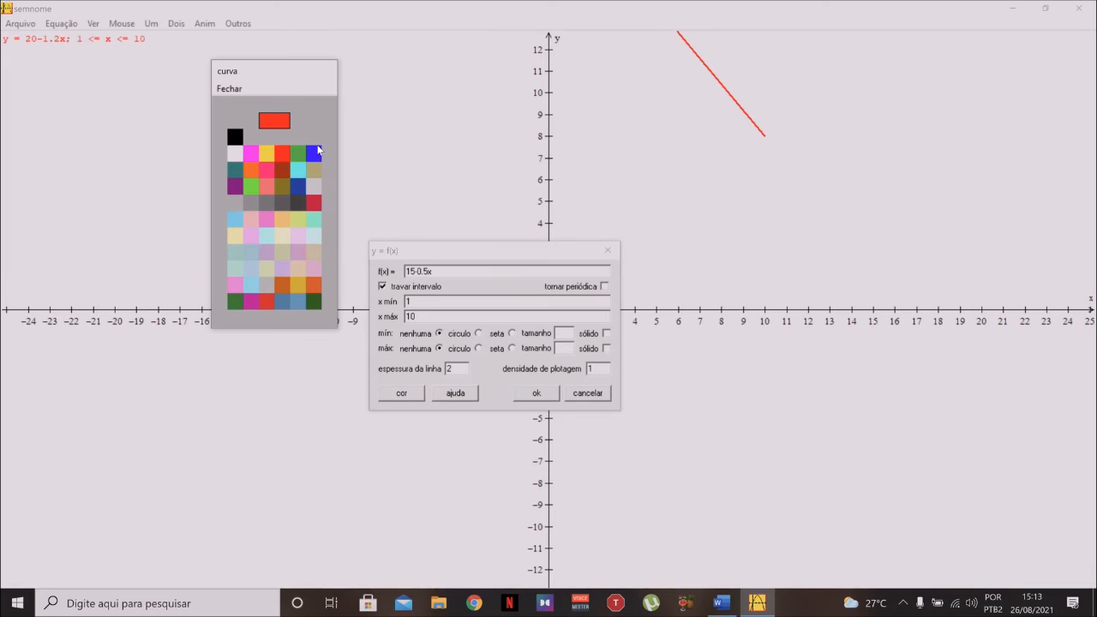
{"action": "left_click", "coordinate": [315, 152]}
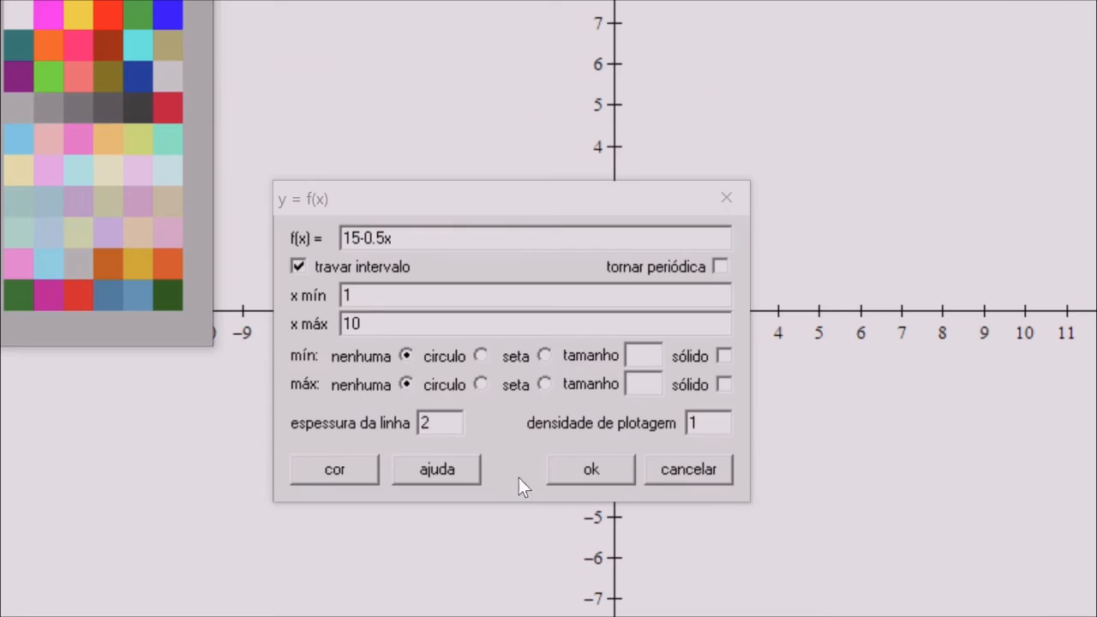
{"action": "key", "text": "Escape"}
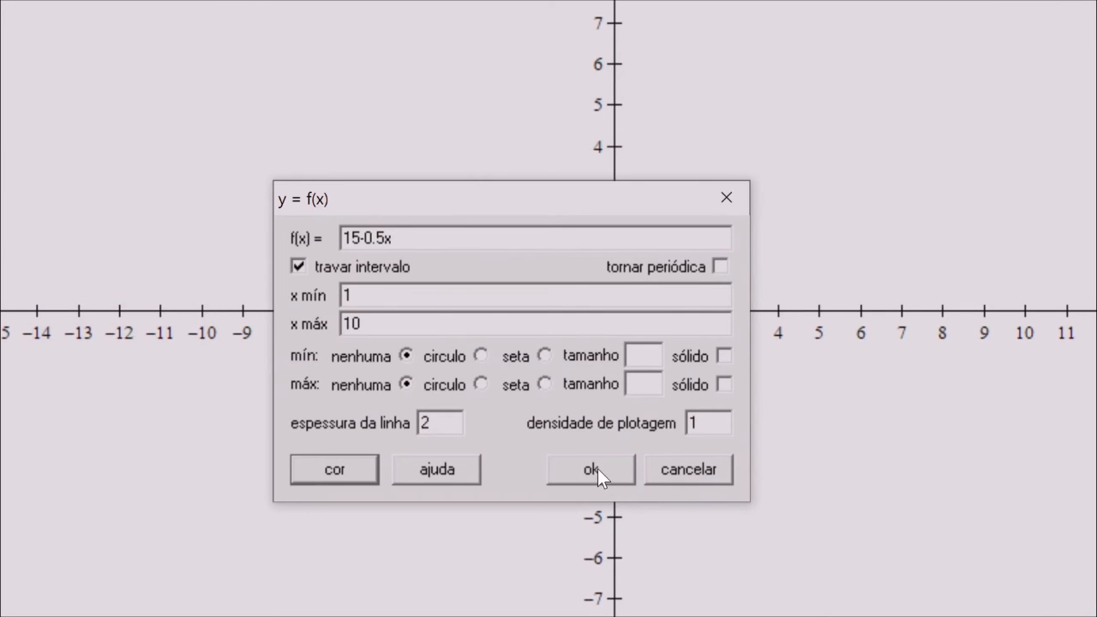
{"action": "left_click", "coordinate": [598, 469]}
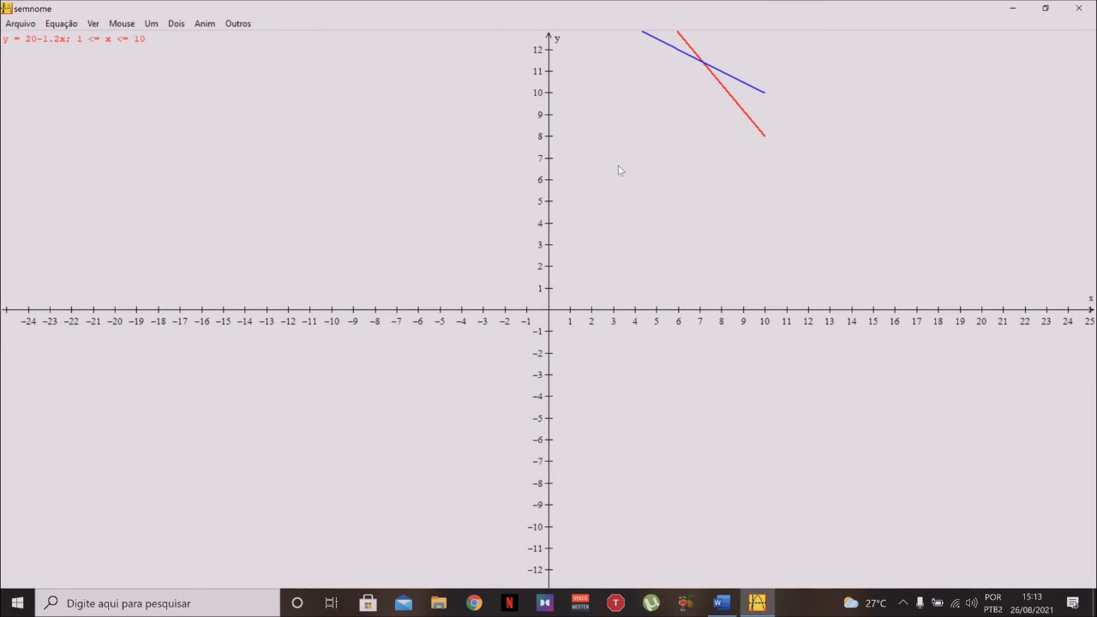
Turn on a rectangular grid for the graph and apply it
{"action": "key", "text": "Page_Down"}
{"action": "key", "text": "Page_Down"}
{"action": "key", "text": "Page_Down"}
{"action": "key", "text": "Page_Down"}
{"action": "key", "text": "Page_Down"}
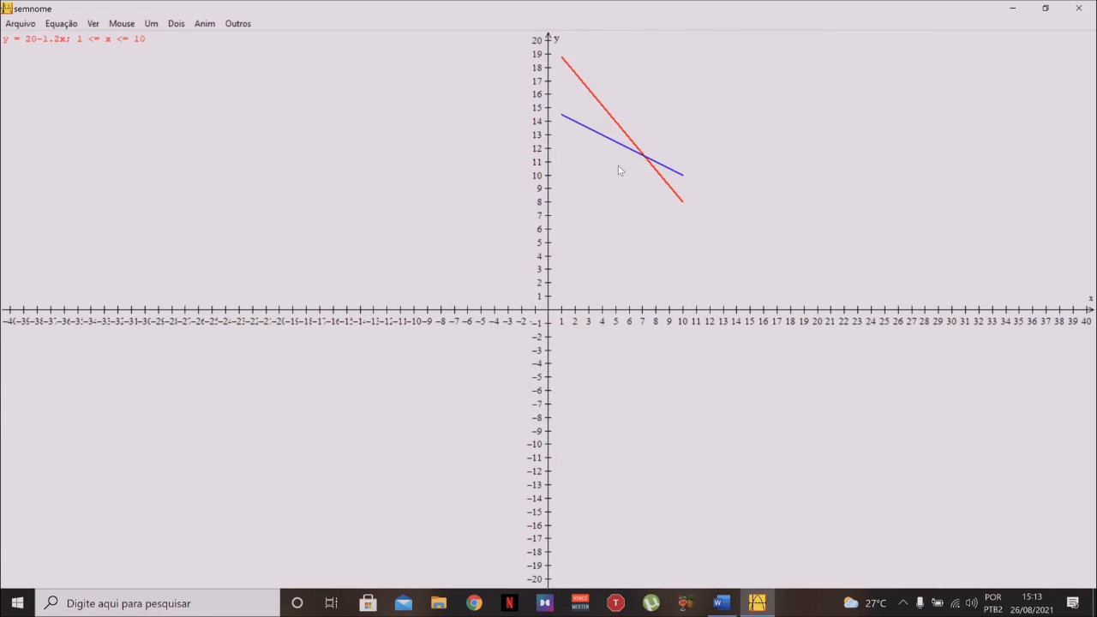
{"action": "key", "text": "Page_Up"}
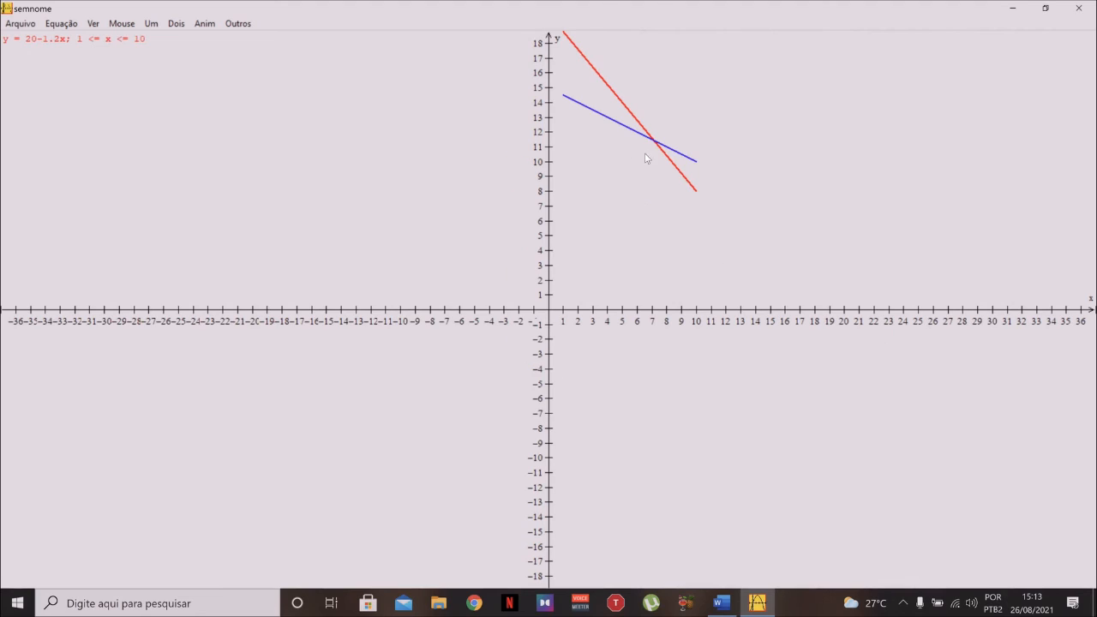
{"action": "left_click_drag", "start_coordinate": [657, 146], "coordinate": [541, 324]}
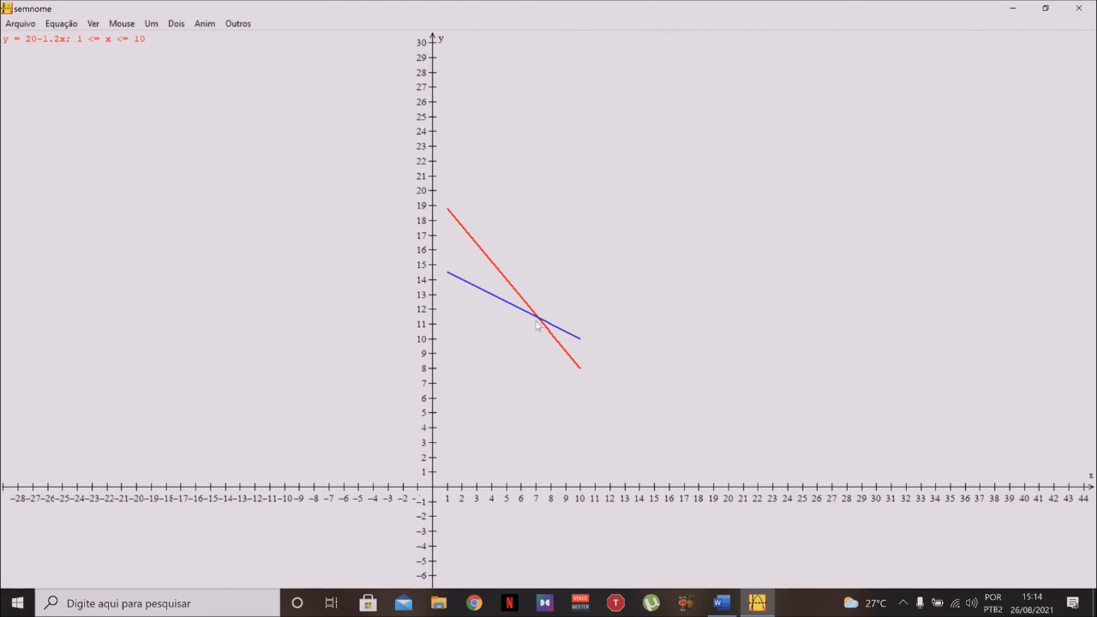
{"action": "right_click", "coordinate": [541, 320]}
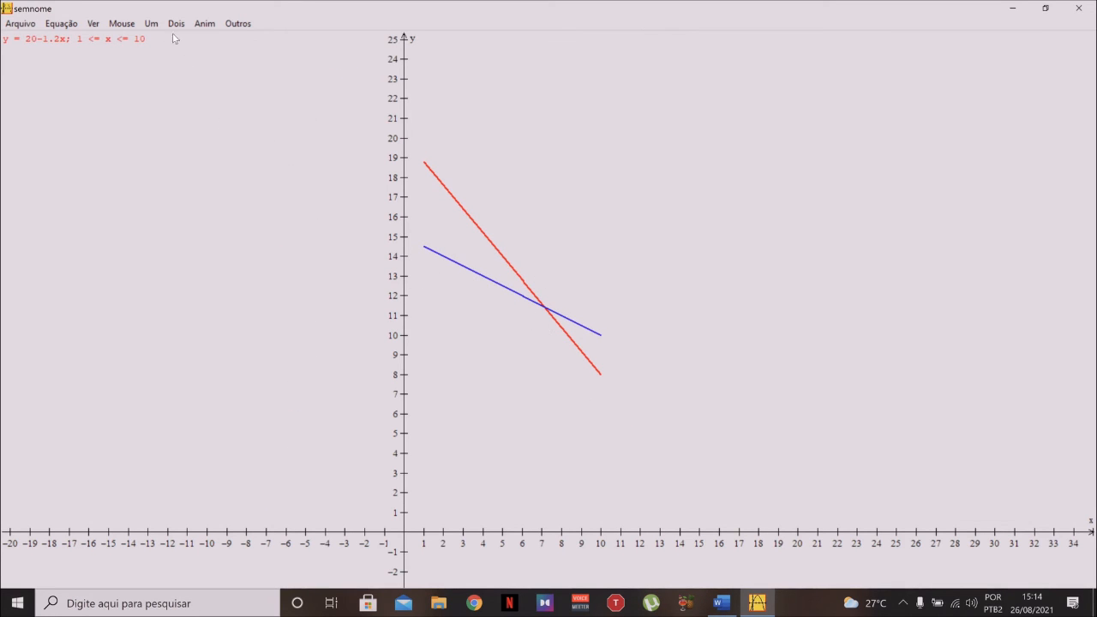
{"action": "left_click", "coordinate": [93, 23]}
{"action": "left_click", "coordinate": [161, 170]}
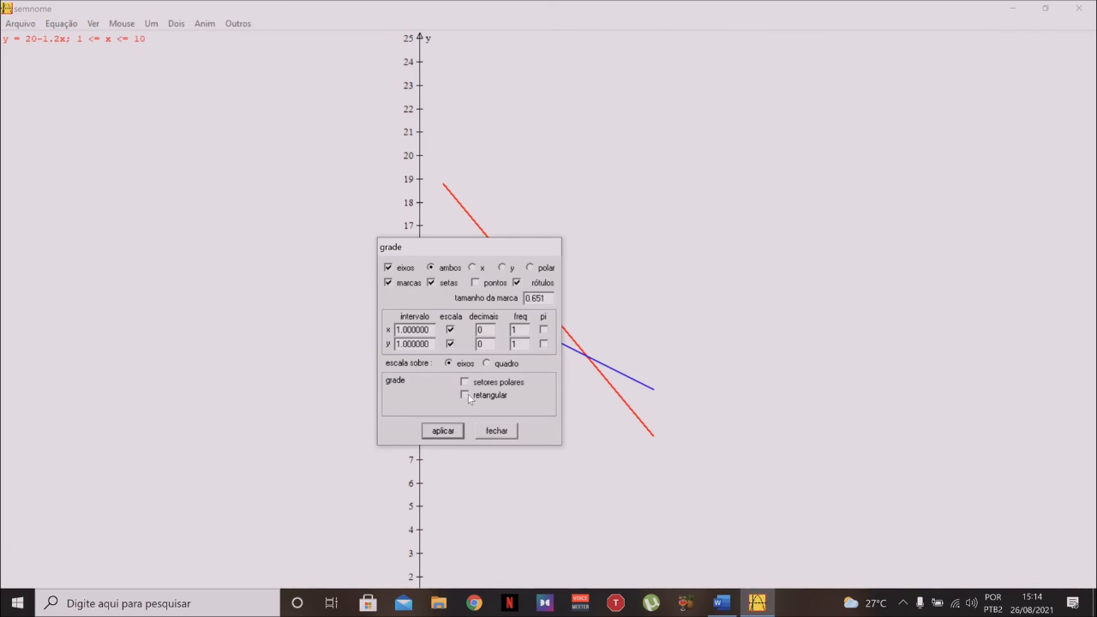
{"action": "left_click", "coordinate": [466, 395]}
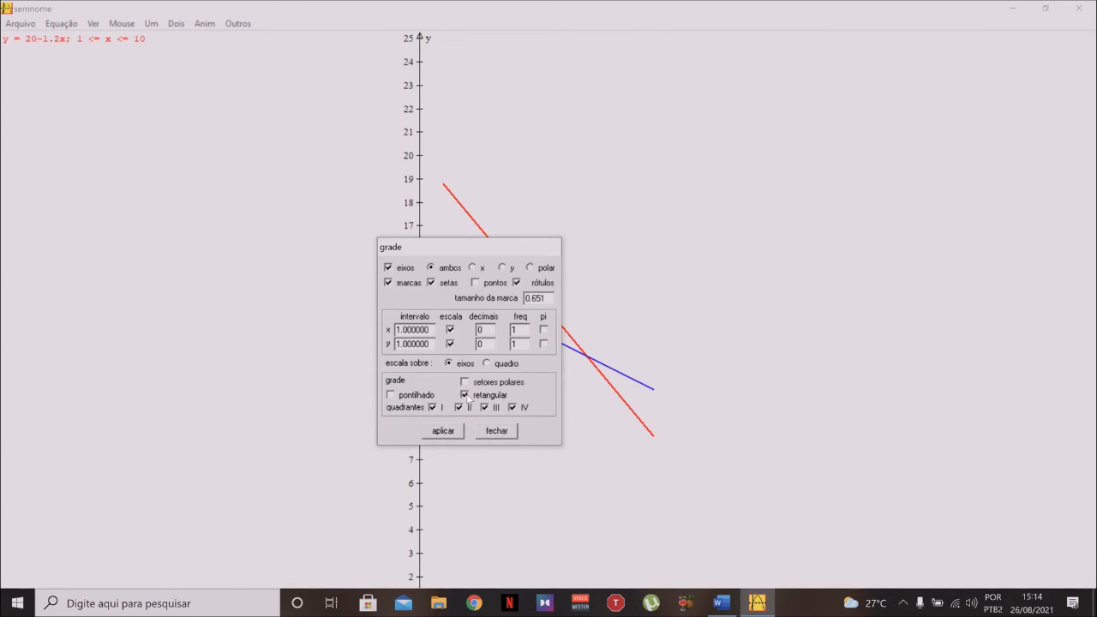
{"action": "left_click", "coordinate": [443, 431]}
{"action": "left_click", "coordinate": [497, 430]}
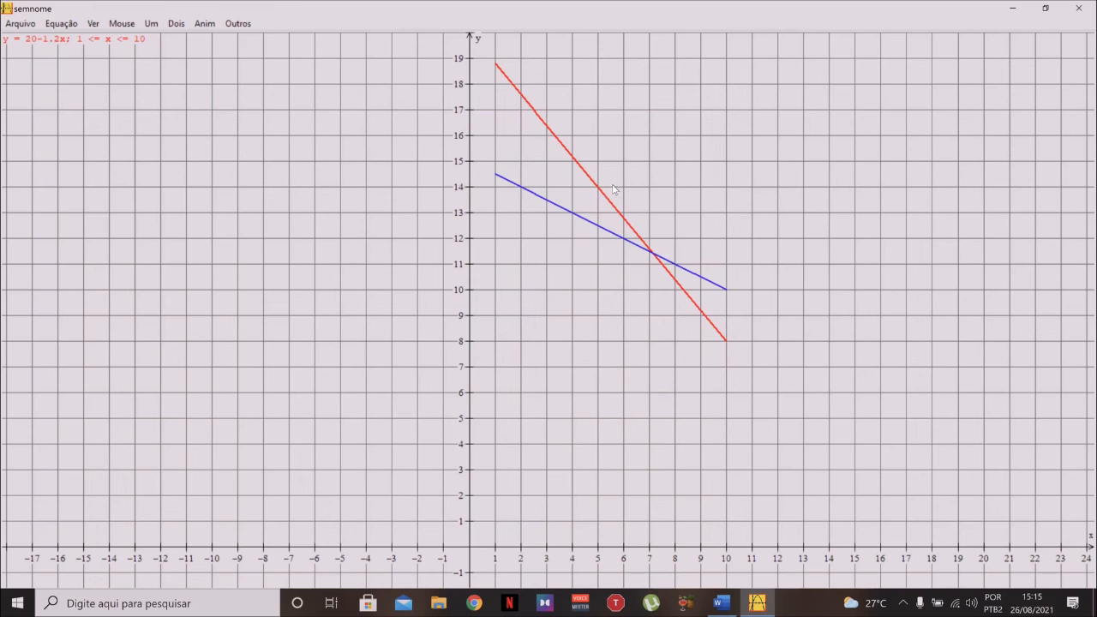